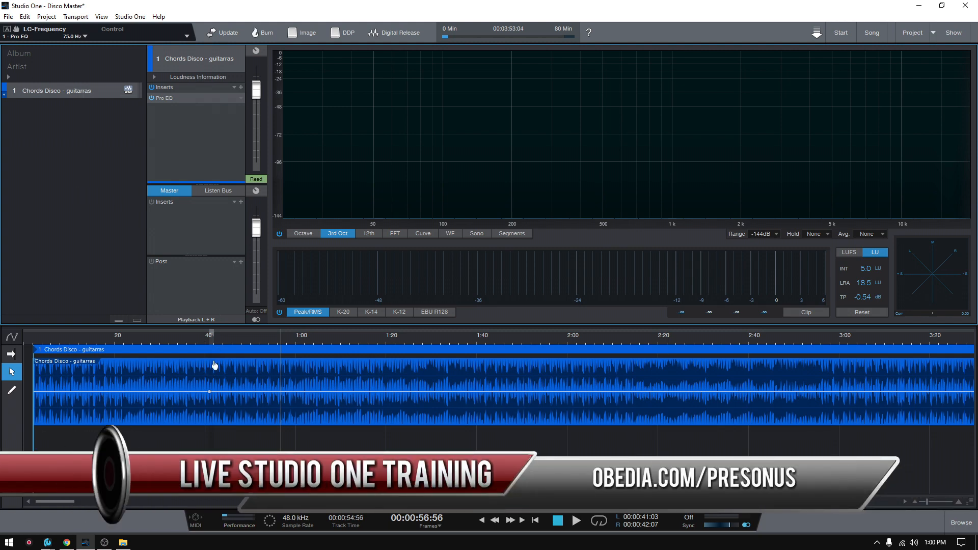
- Move the playhead to about 41 seconds, stop back at the song start, and select the guitar event
left_click(211, 394)
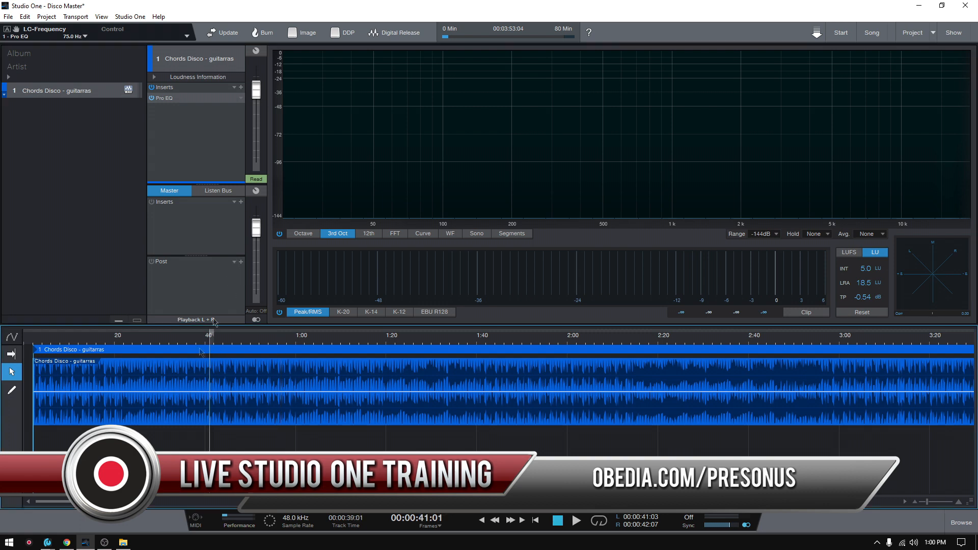
left_click(558, 521)
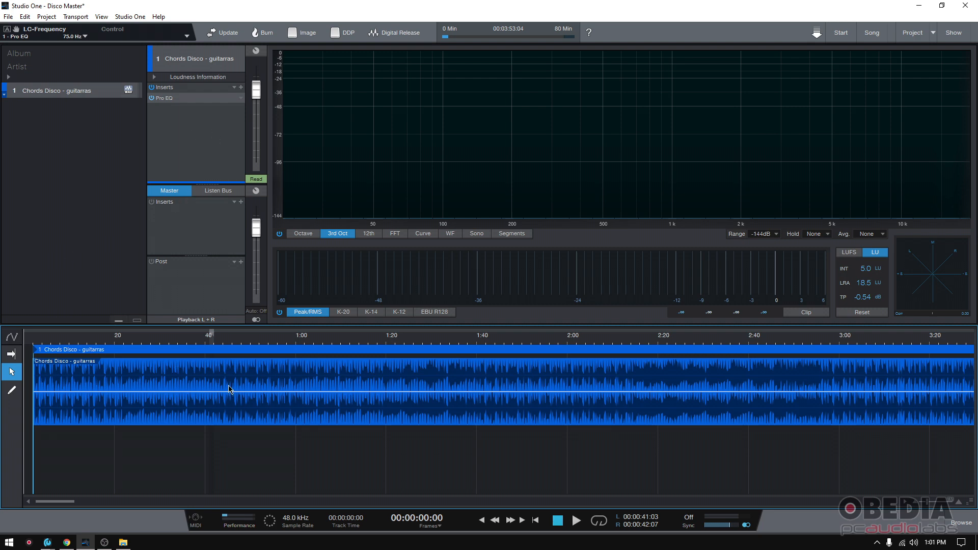
left_click(51, 93)
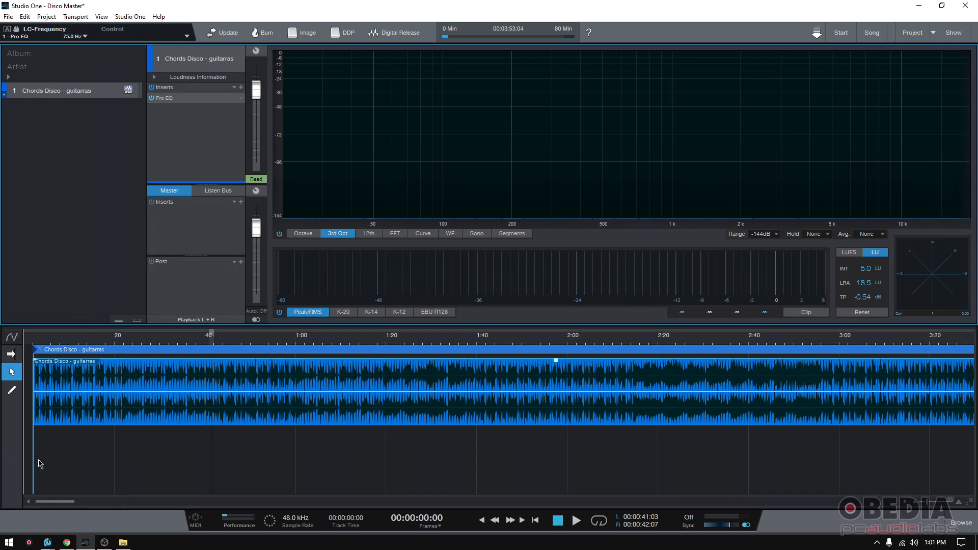
- Show the guitar track's automation lane with Volume displayed, and enlarge the track area over the analysis panels
left_click(12, 338)
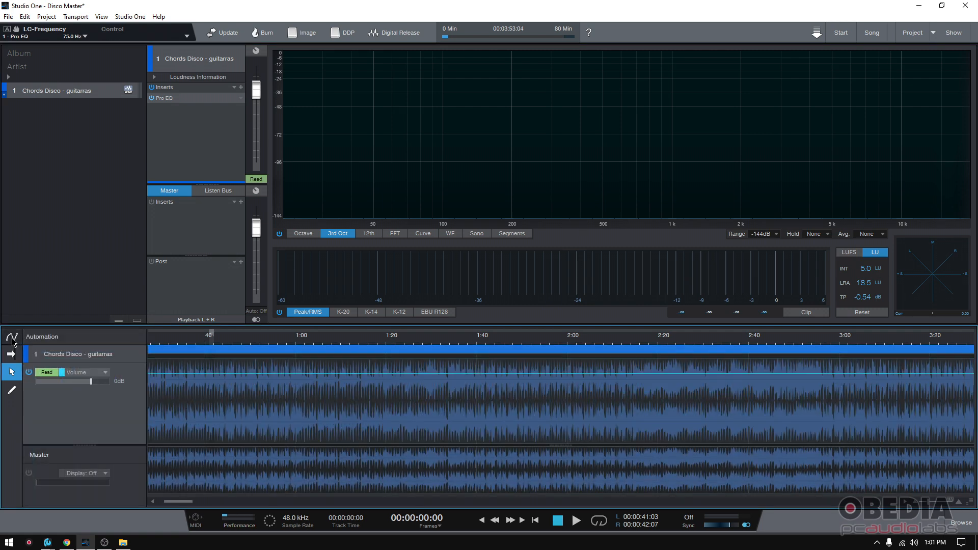
left_click_drag(134, 323, 136, 282)
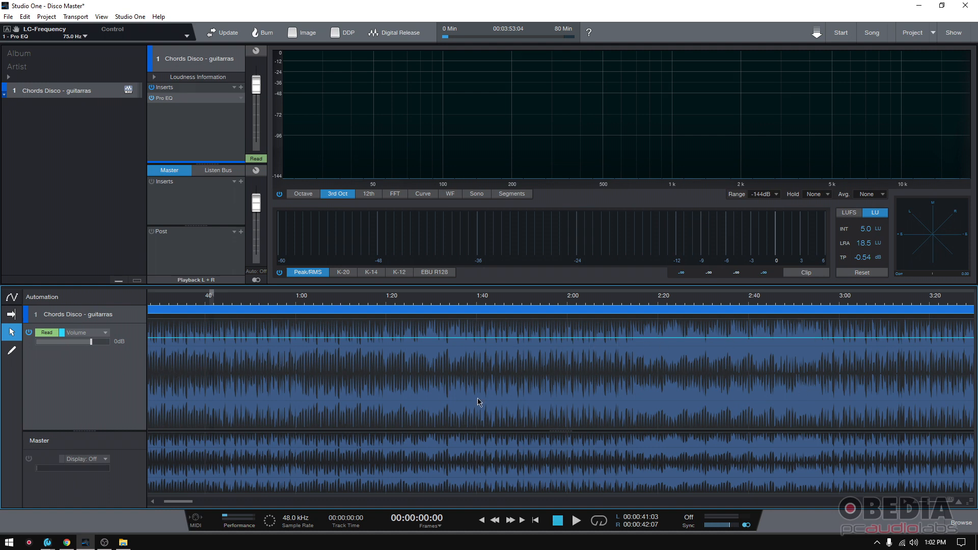
left_click(105, 335)
left_click(105, 334)
- Scroll to the song start, keep Volume displayed, and add the first point on the 0dB envelope
left_click_drag(179, 503, 172, 504)
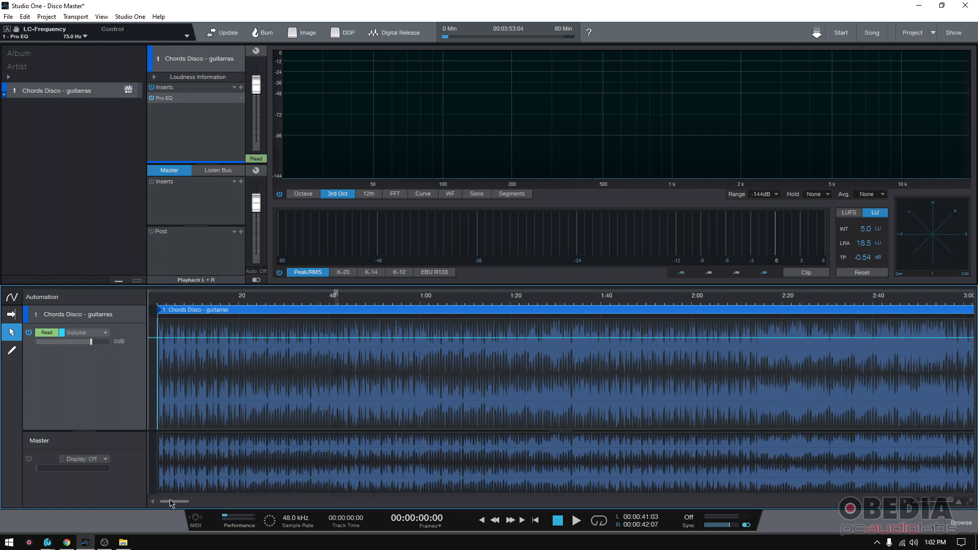
left_click(96, 333)
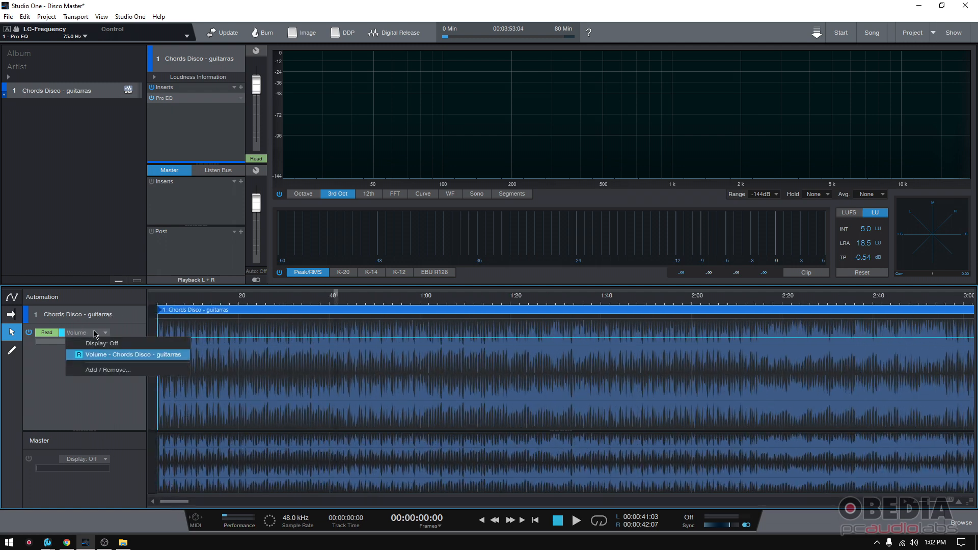
left_click(95, 333)
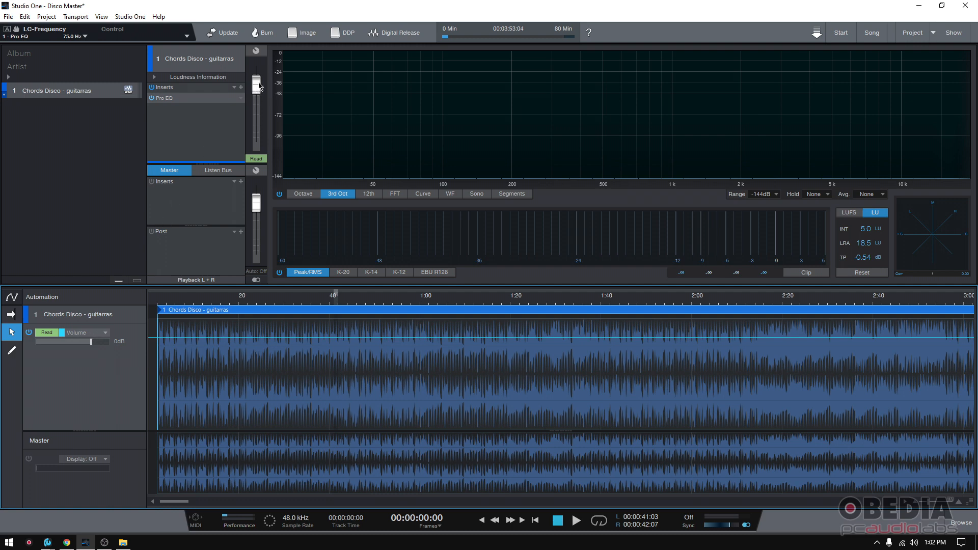
mouse_move(258, 87)
left_click(191, 339)
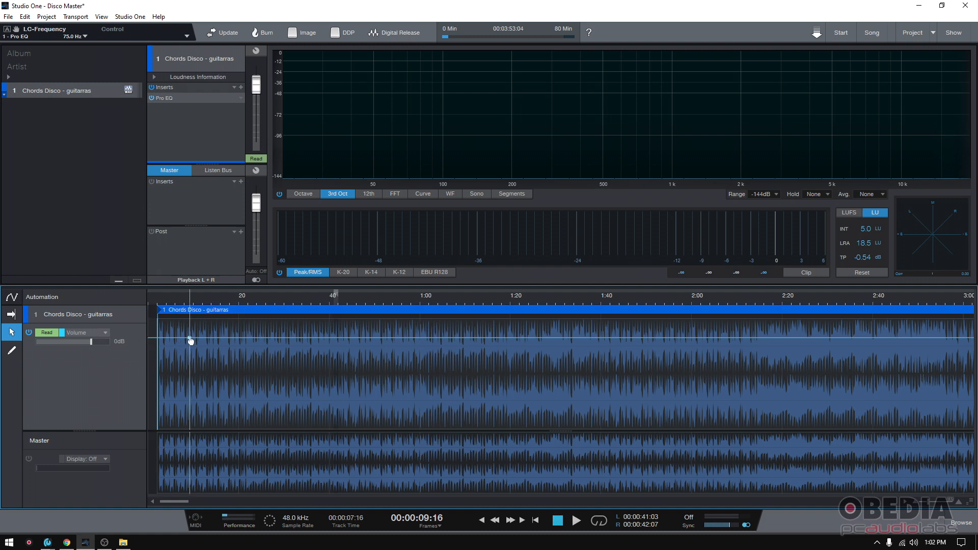
- Add volume envelope points and pull the middle one down into a V-shaped dip
left_click(249, 339)
left_click_drag(249, 339, 285, 338)
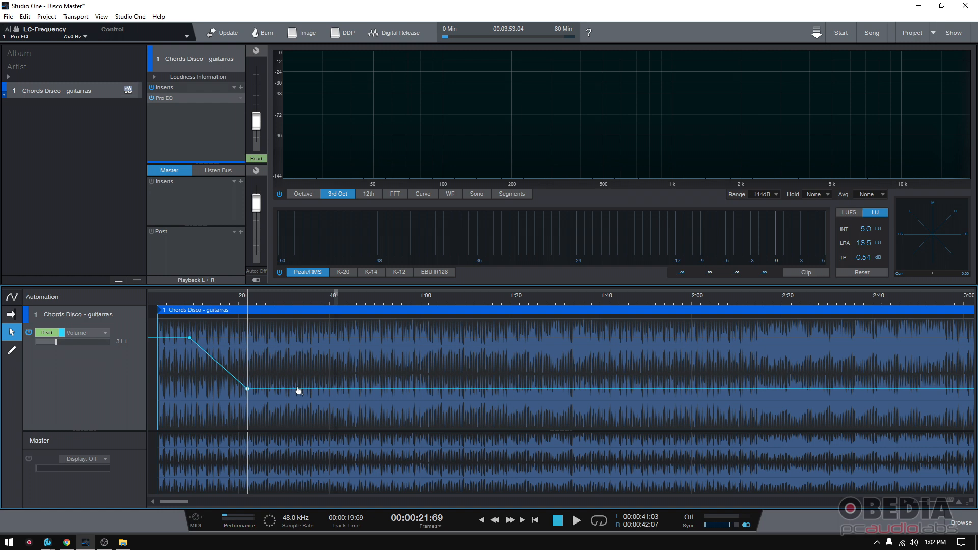
left_click(299, 391)
left_click(180, 305)
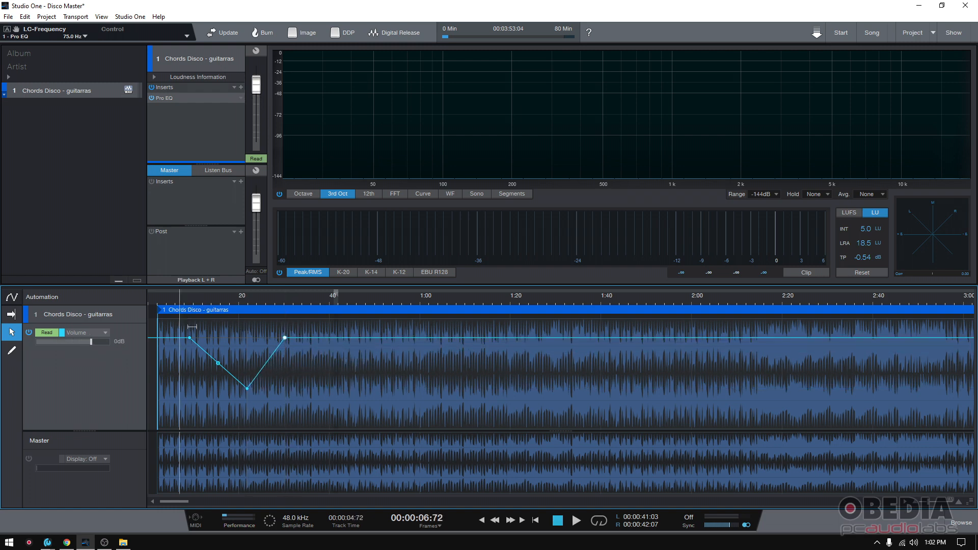
left_click(159, 305)
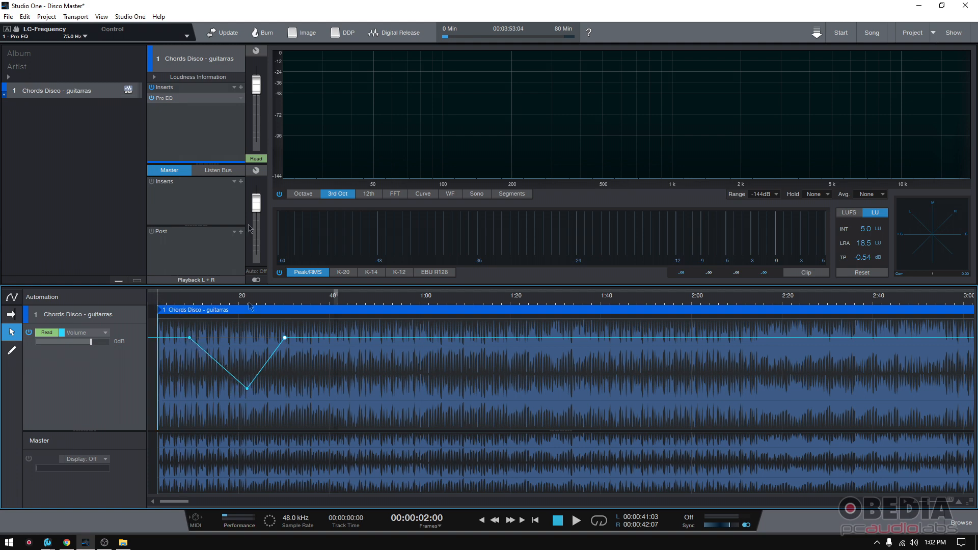
left_click(218, 363)
- Play the dip from just before it, then add points on its rising and falling slopes
left_click(177, 301)
left_click(172, 300)
key("space")
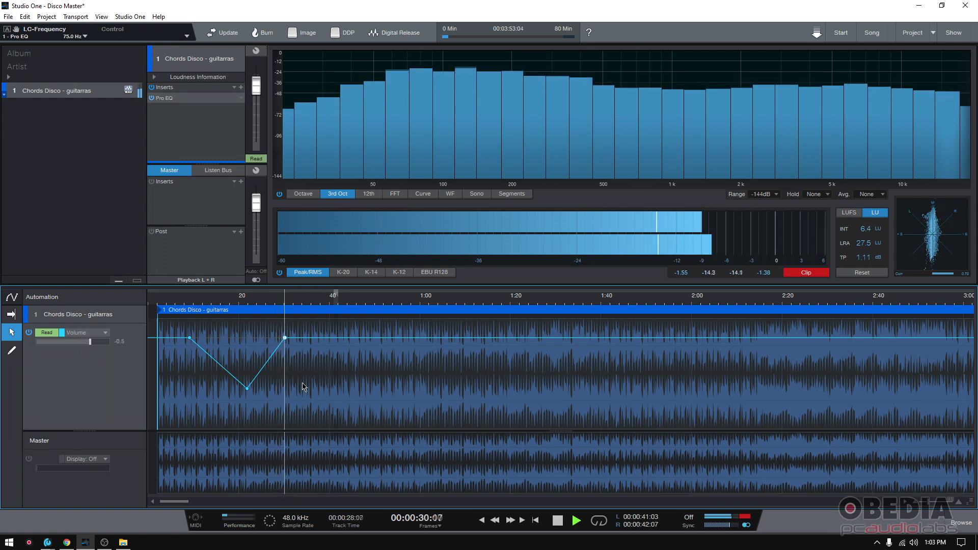
key("space")
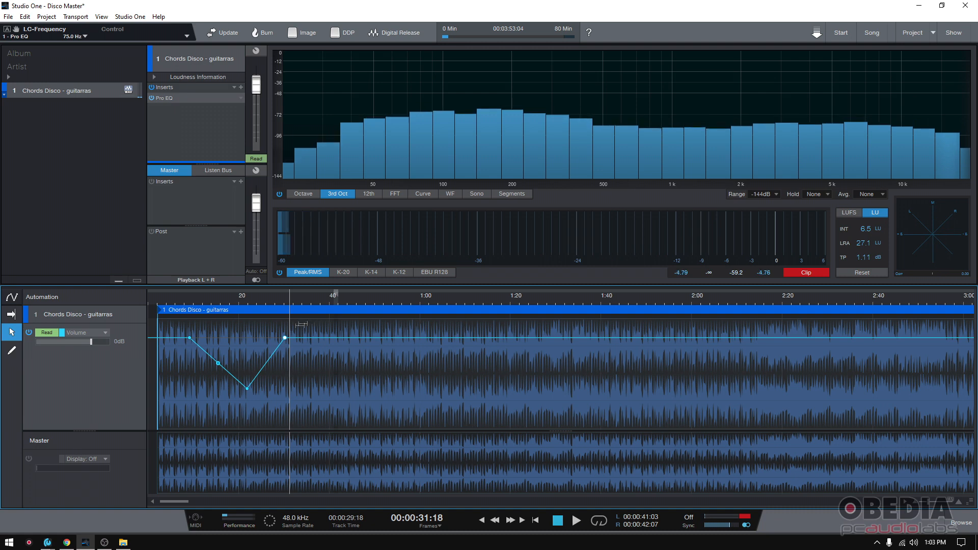
left_click(266, 363)
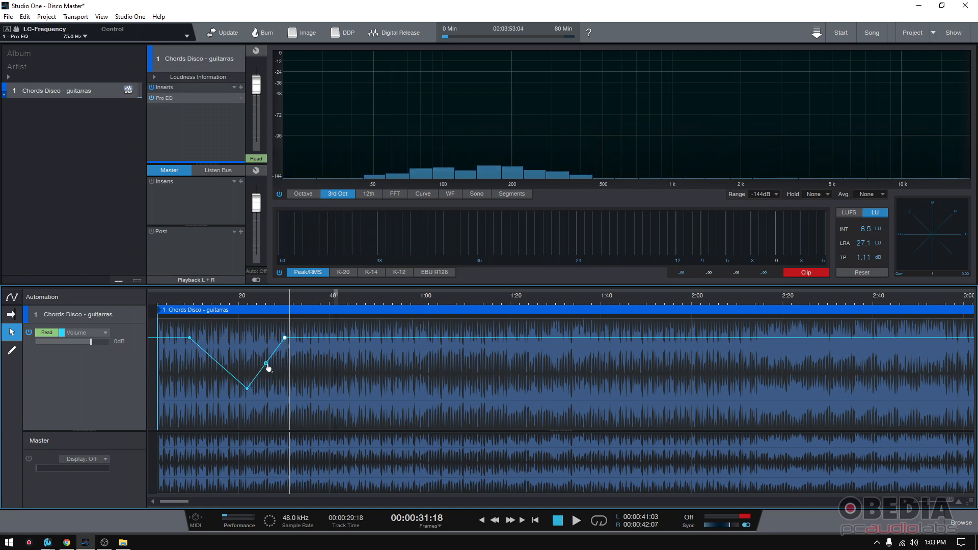
left_click(218, 363)
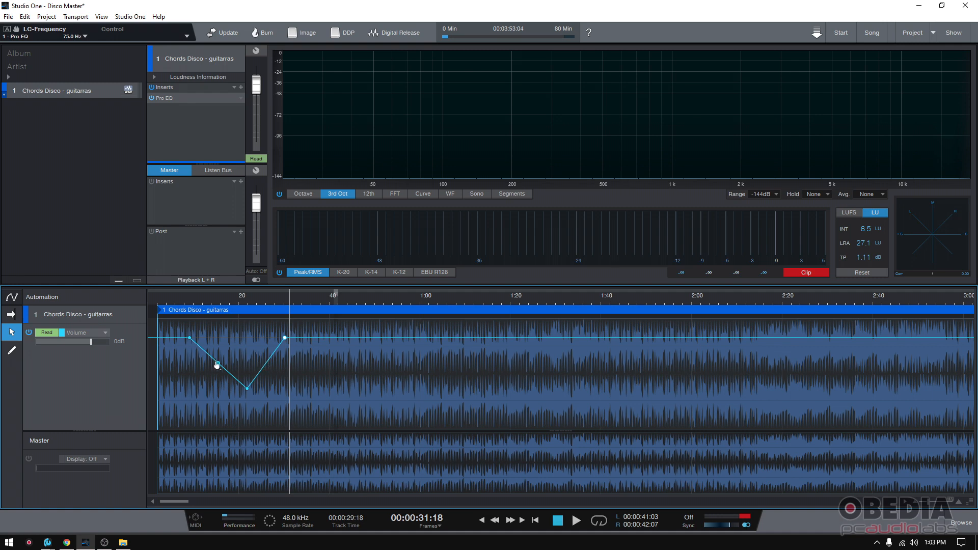
- Curve the dip's falling slope, deepen it, and audition the reshaped dip
left_click_drag(218, 364, 249, 367)
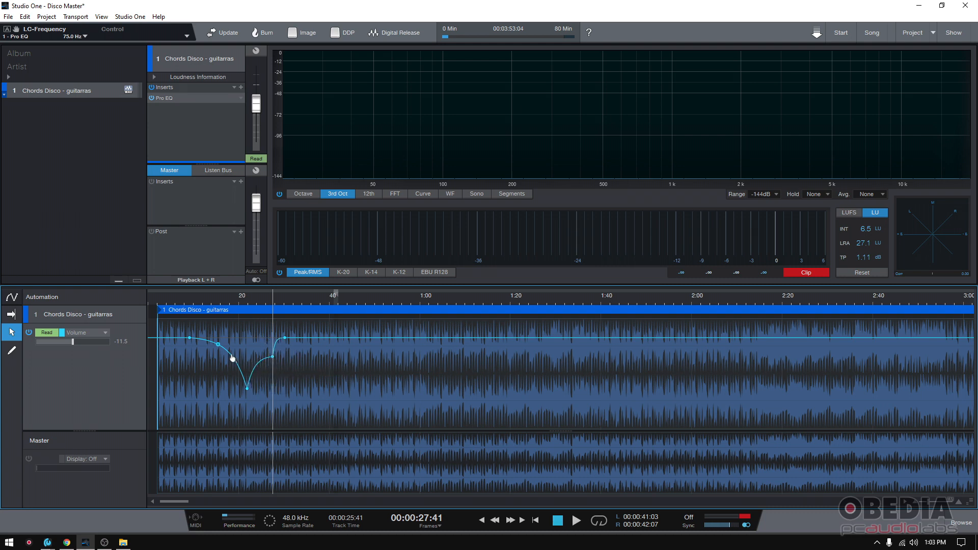
mouse_move(233, 360)
left_mouse_down()
mouse_move(232, 380)
mouse_move(223, 348)
left_mouse_up()
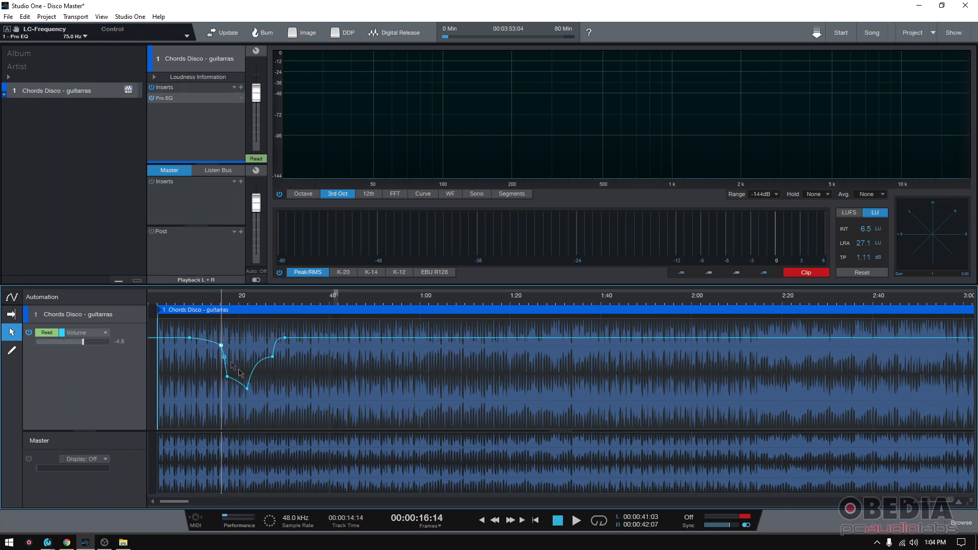
left_click(207, 302)
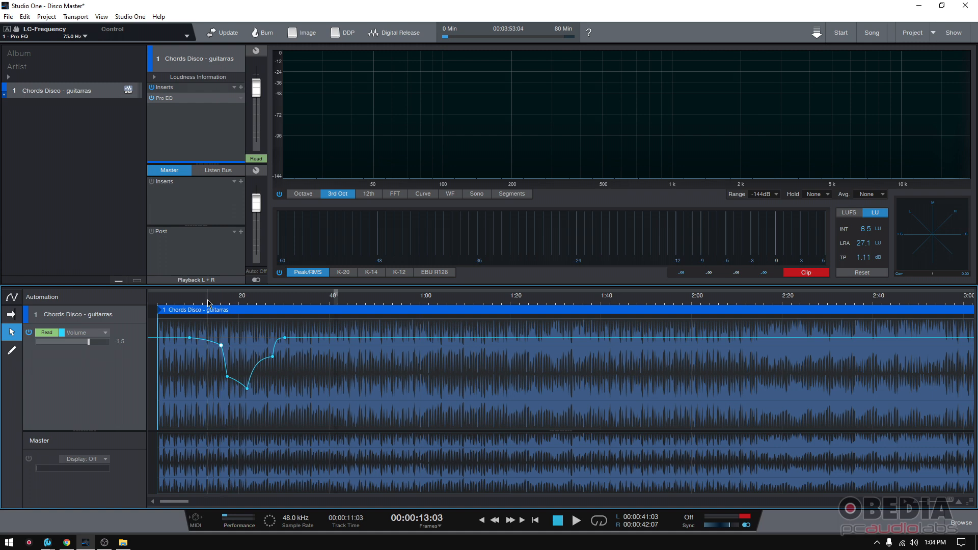
key("space")
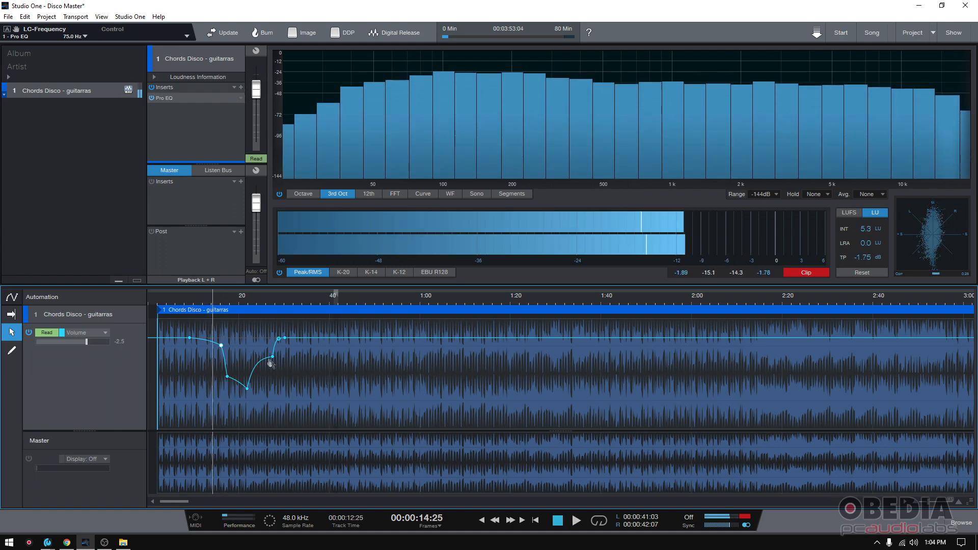
key("space")
- Delete every volume envelope point and reset the track volume to 0dB
double_click(248, 390)
double_click(228, 378)
left_click(273, 357)
double_click(284, 339)
double_click(273, 357)
left_click(220, 345)
double_click(190, 339)
double_click(220, 346)
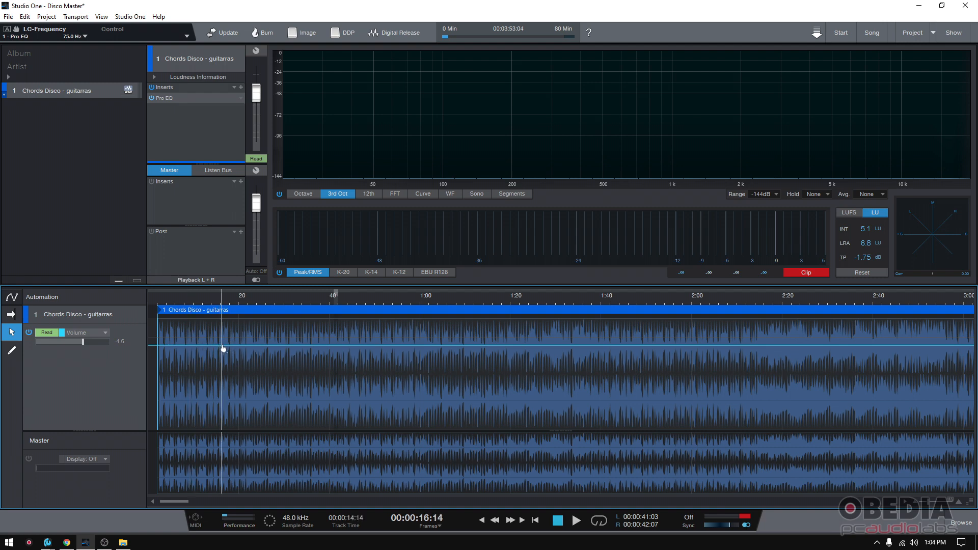
left_click_drag(256, 94, 256, 98)
left_click_drag(82, 342, 91, 341)
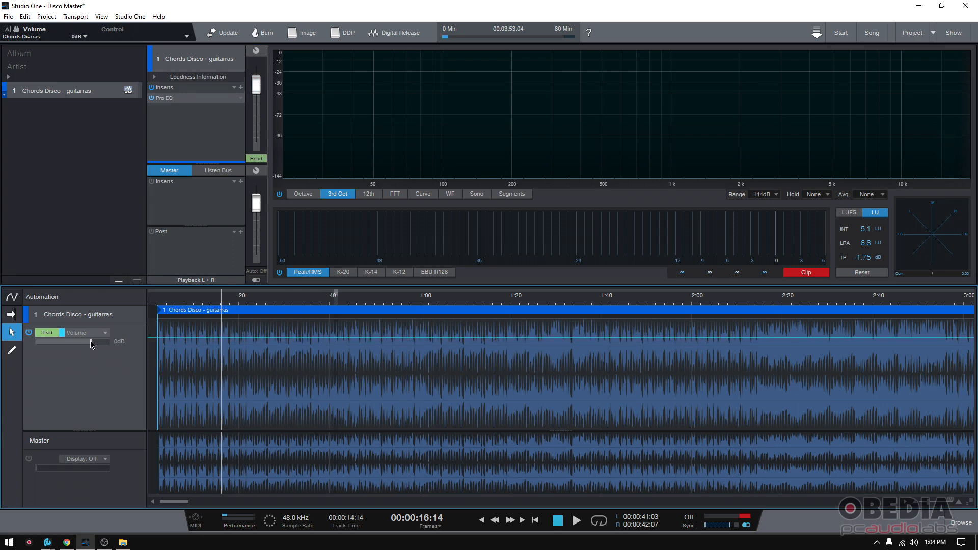
- Make Pro EQ's LC-Frequency (75.0 Hz) the guitar track's displayed automation lane
left_click(167, 98)
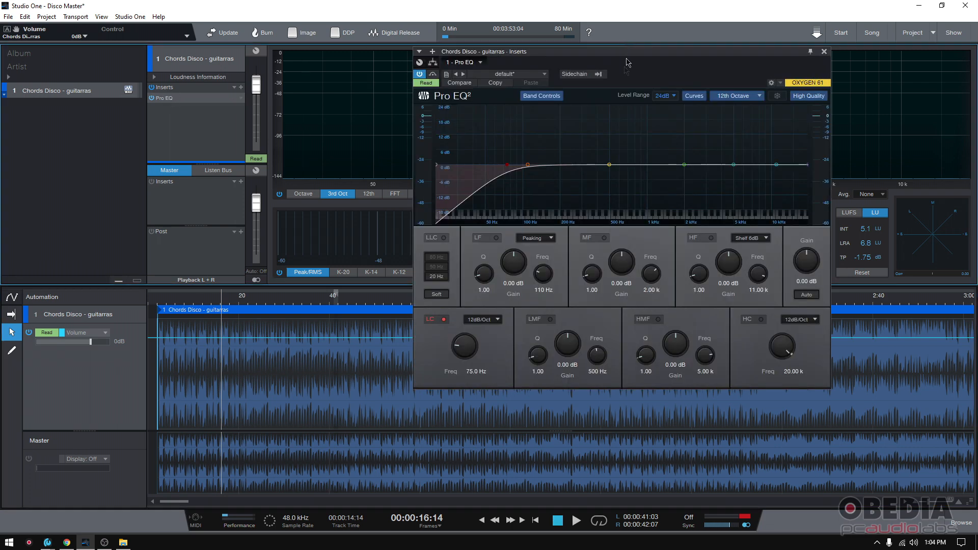
left_click_drag(629, 52, 631, 80)
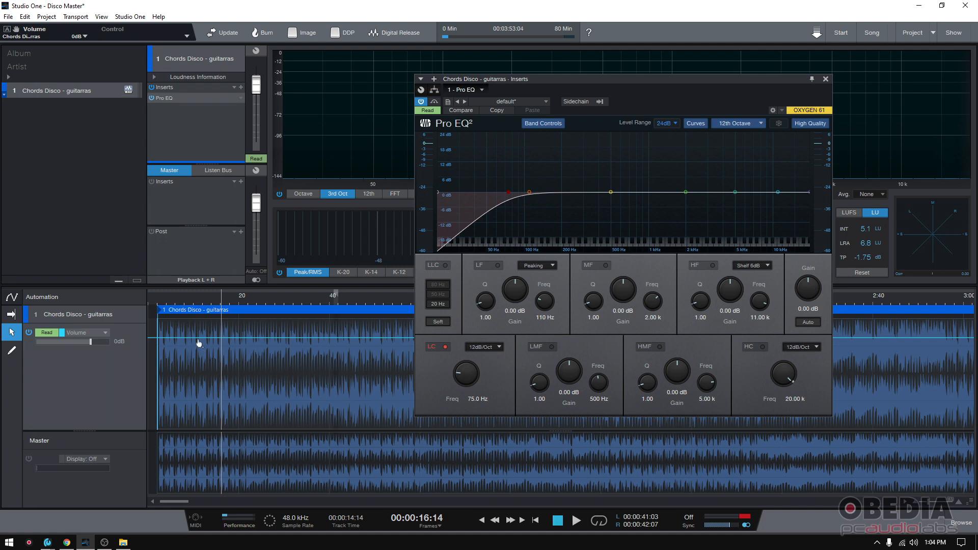
right_click(465, 379)
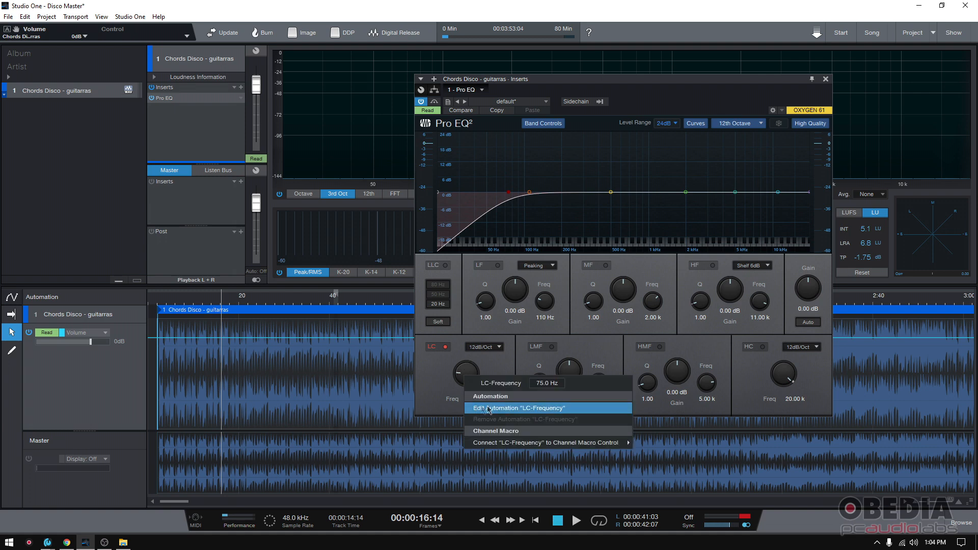
left_click(527, 408)
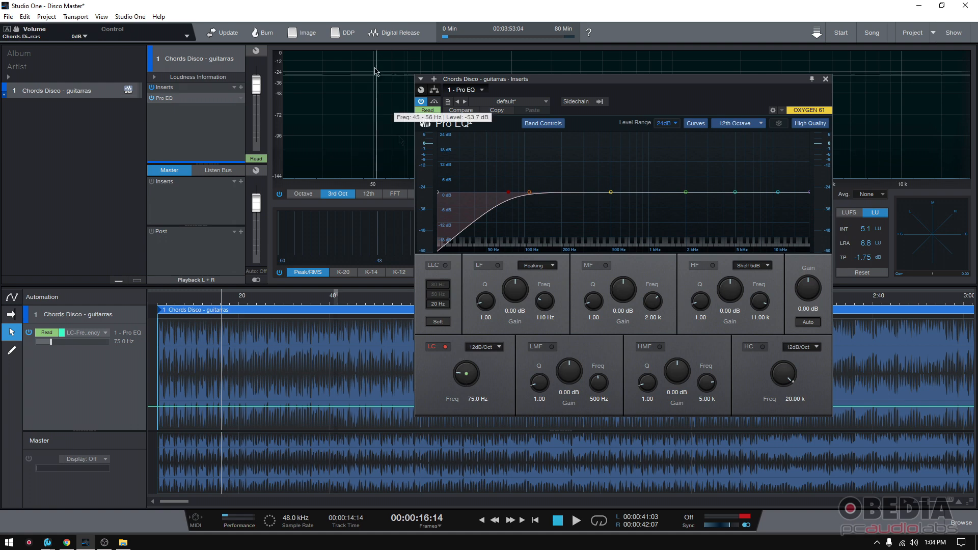
left_click(825, 79)
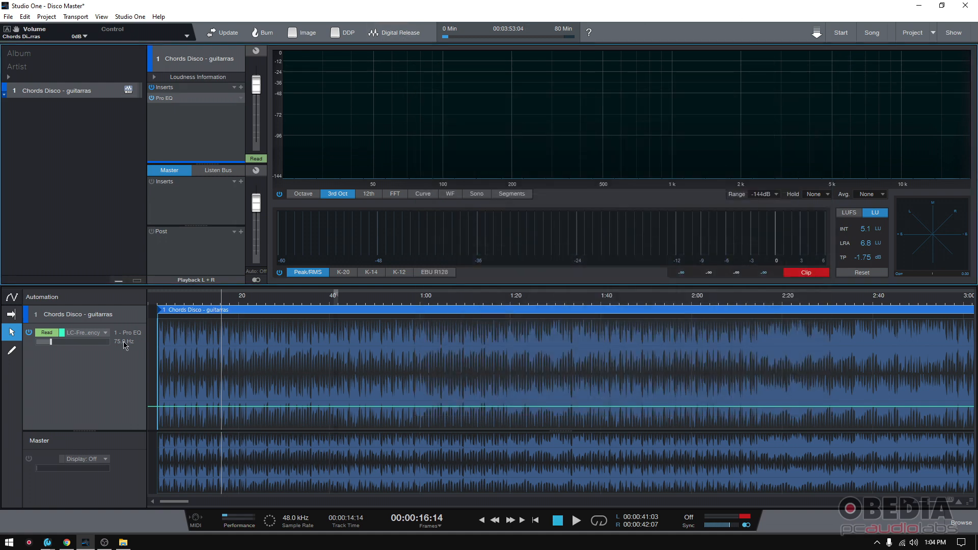
- Preview the Volume envelope, switch back to LC-Frequency, and add two points near the song start
left_click(99, 334)
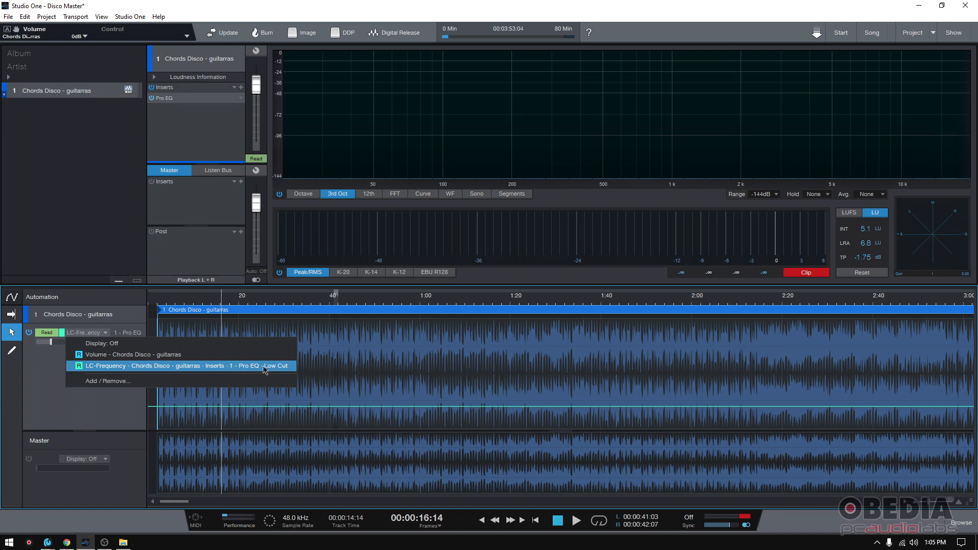
left_click(40, 378)
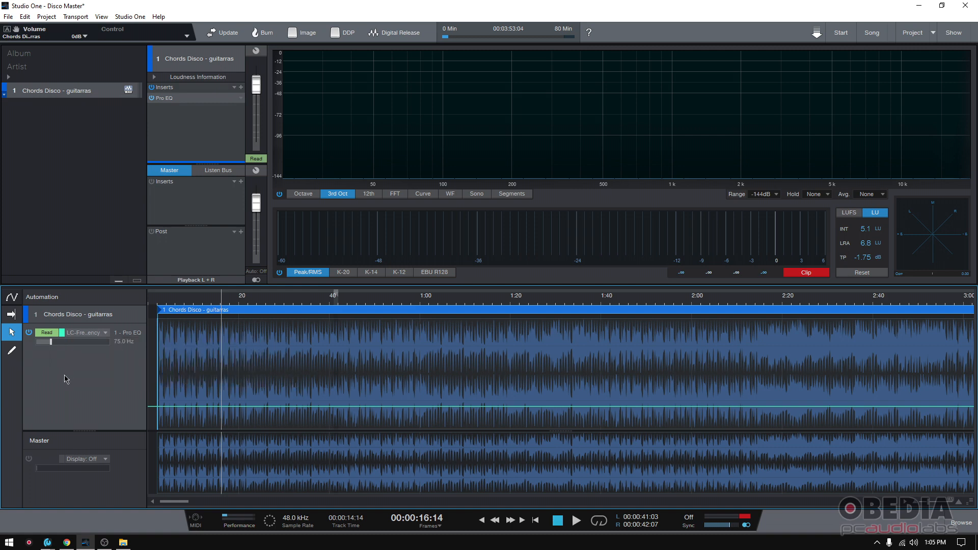
left_click(105, 332)
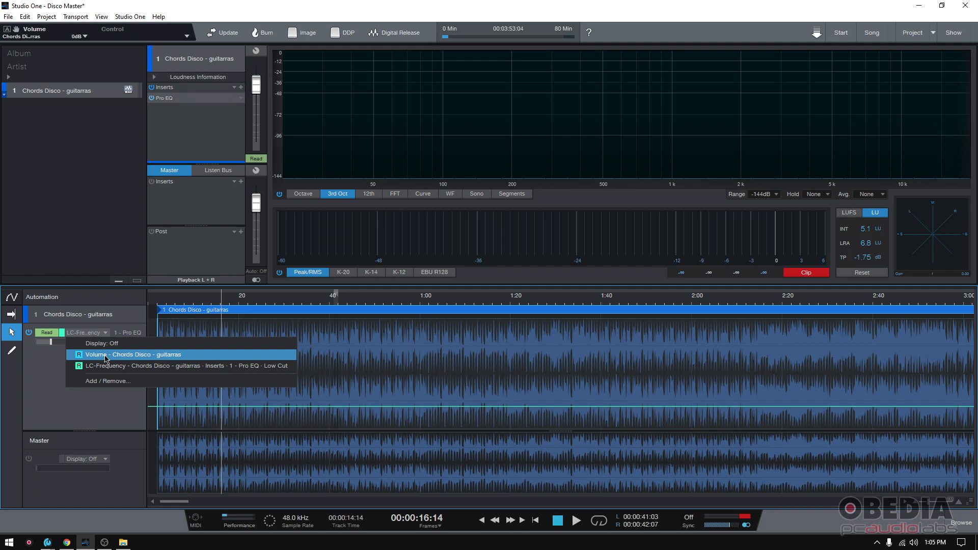
left_click(106, 357)
left_click(106, 332)
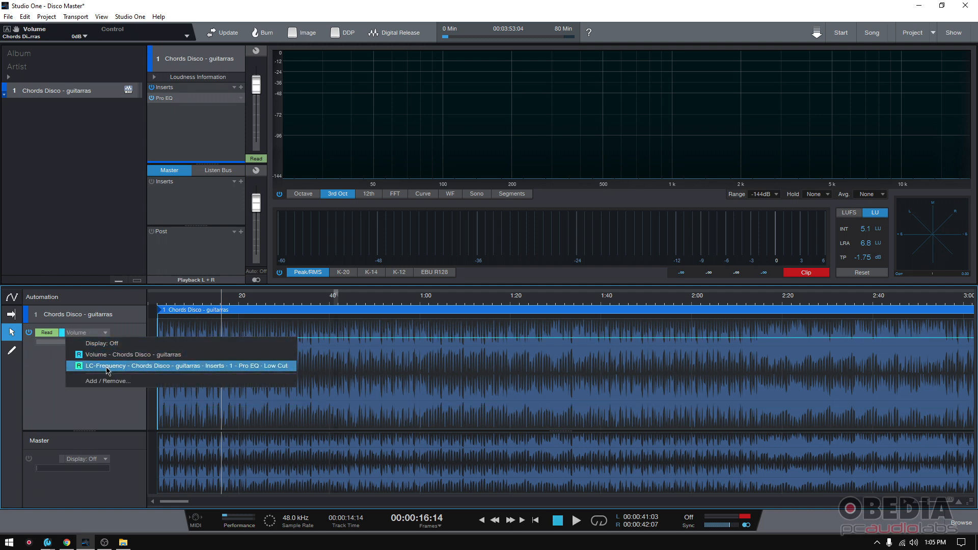
left_click(112, 367)
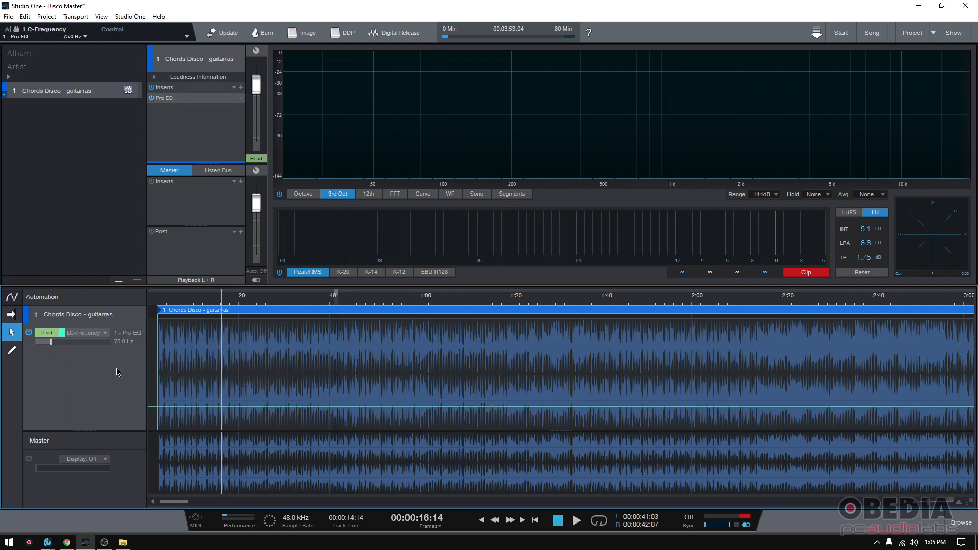
left_click(159, 407)
left_click(177, 407)
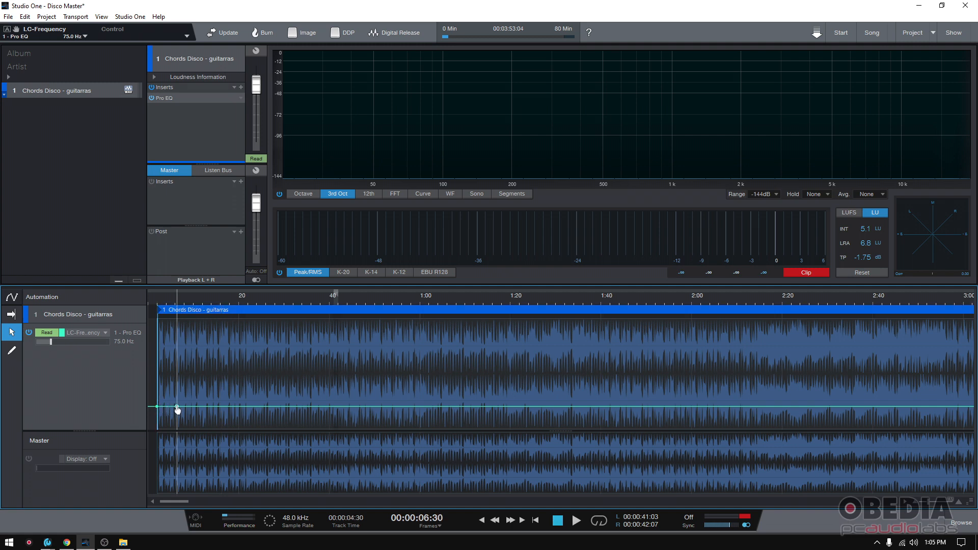
- Raise the second LC-Frequency point to about 1.87 kHz and play the sweep from the start
left_click_drag(178, 407, 215, 428)
left_click(155, 304)
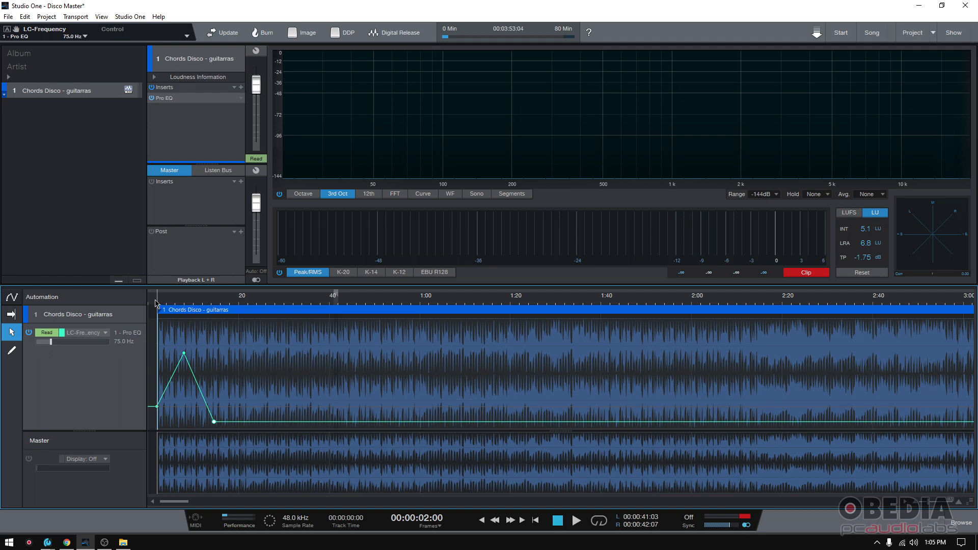
key("space")
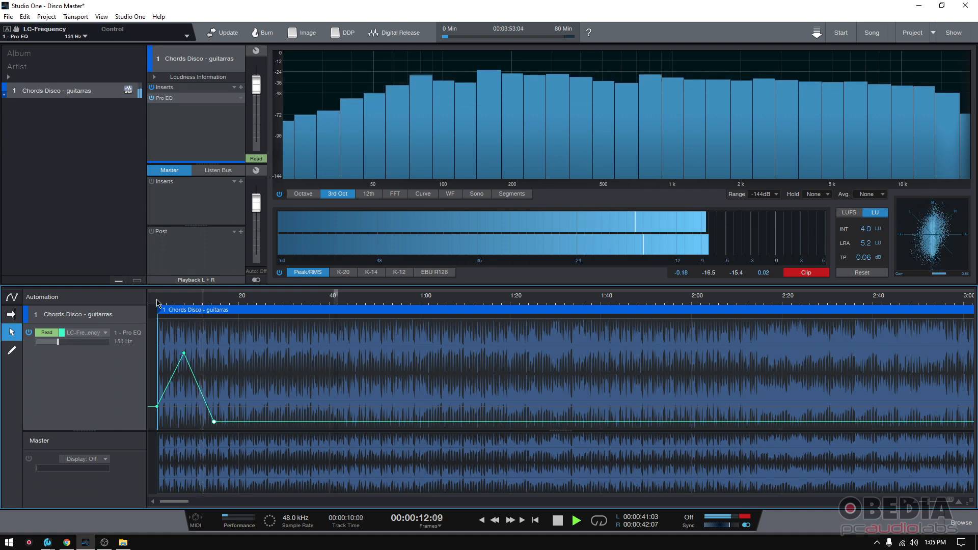
double_click(169, 98)
key("space")
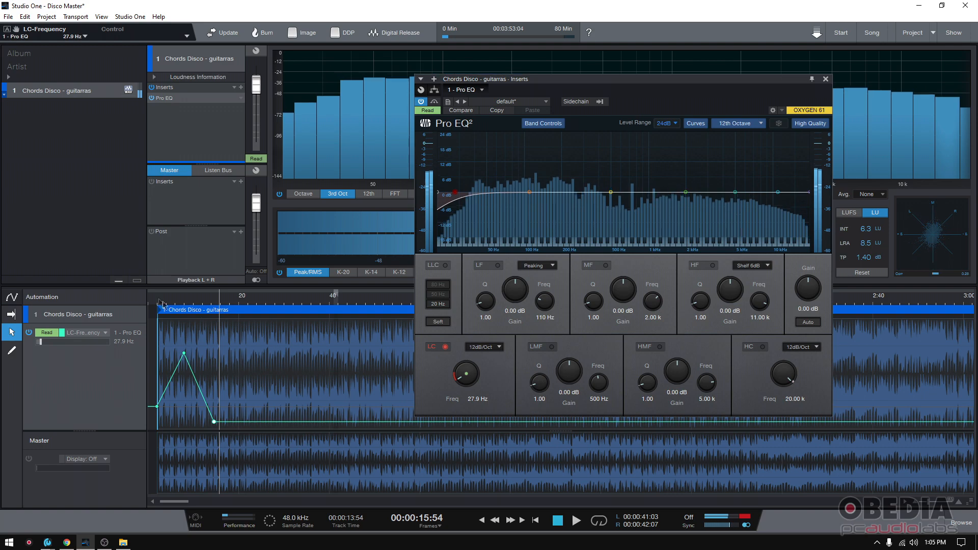
left_click(159, 302)
key("space")
key("space")
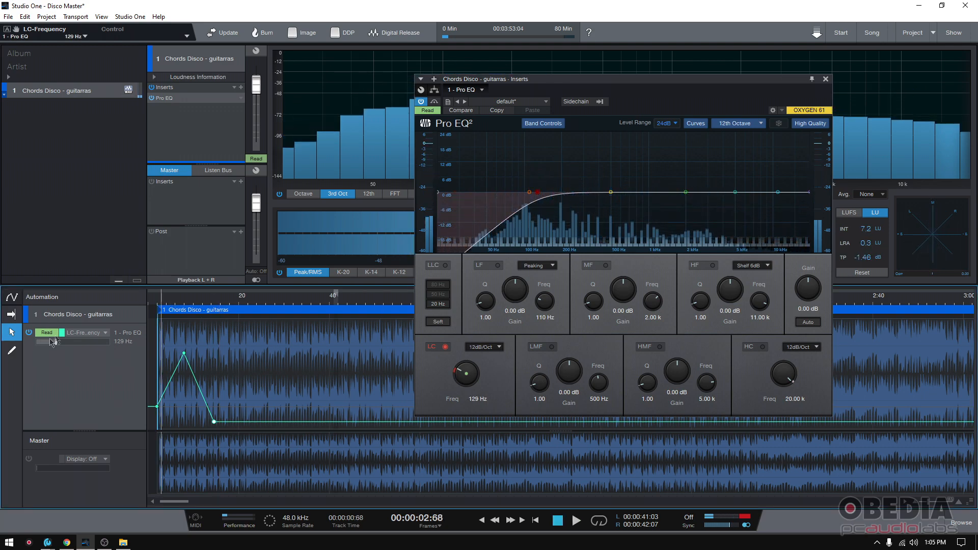
left_click_drag(592, 82, 636, 67)
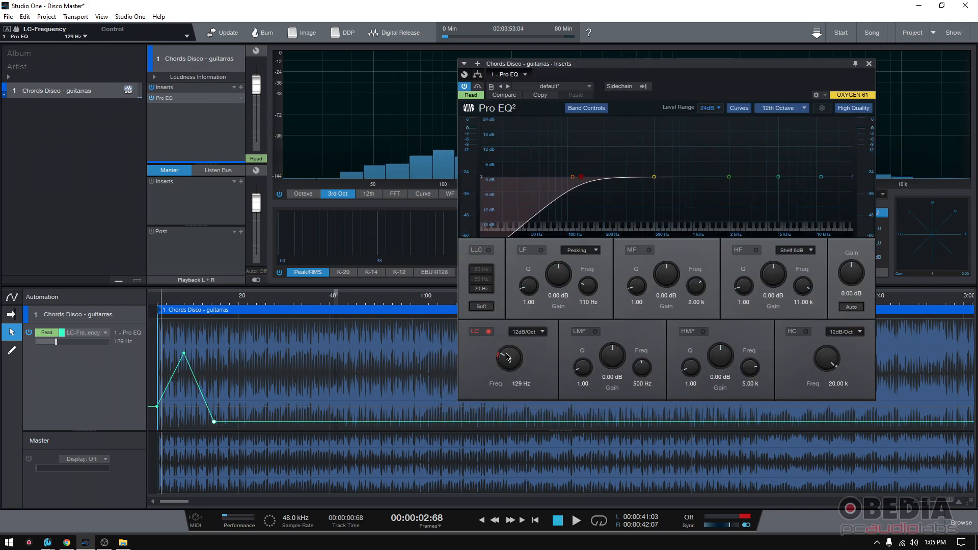
left_click(159, 303)
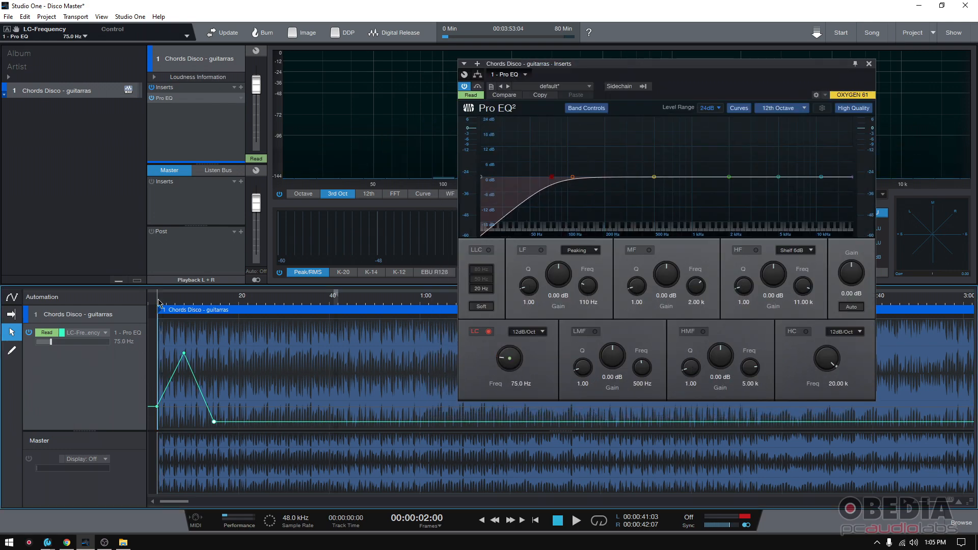
key("space")
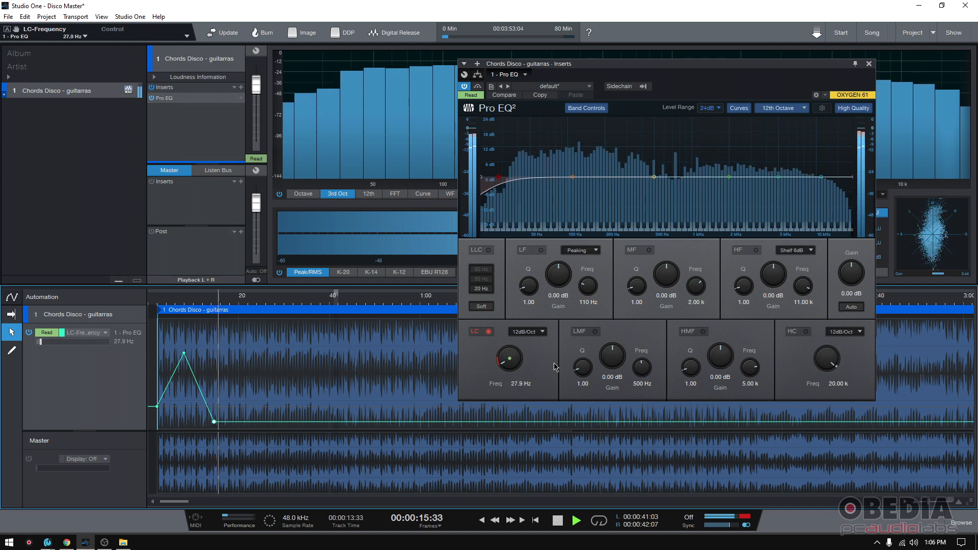
key("space")
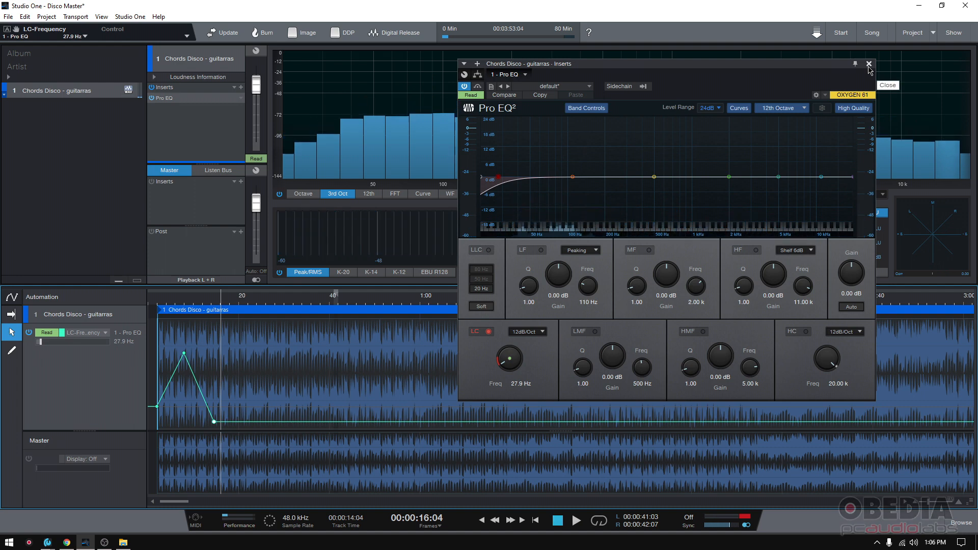
left_click(869, 65)
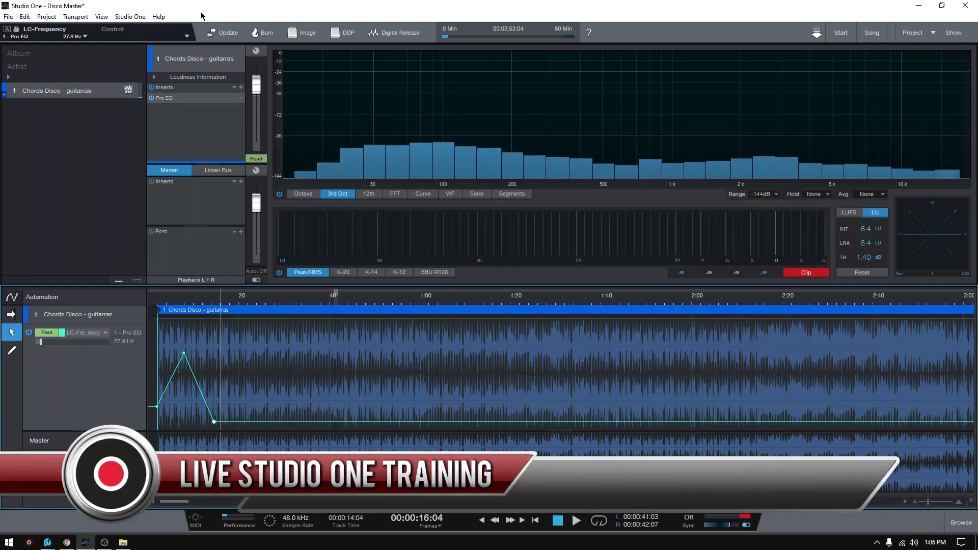